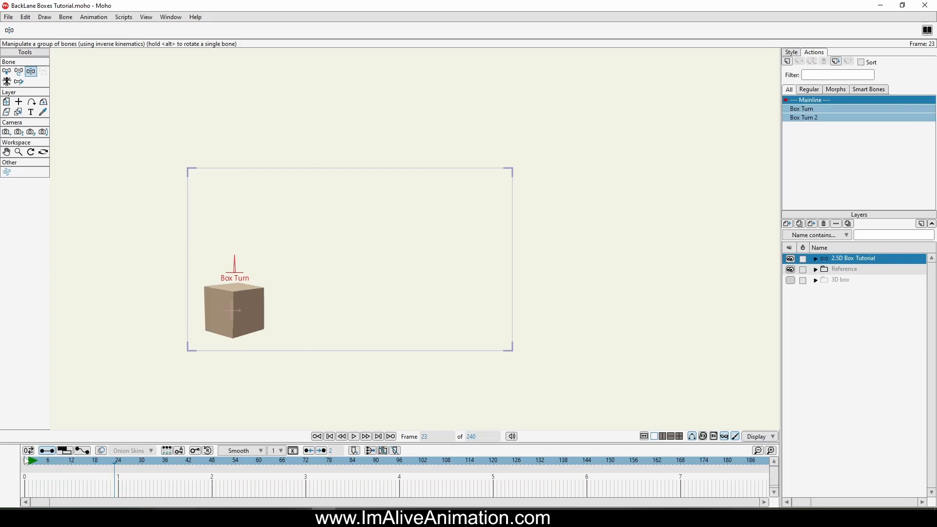
# - Create a new vector layer at frame 0 and name it Path
pyautogui.click(28, 465)
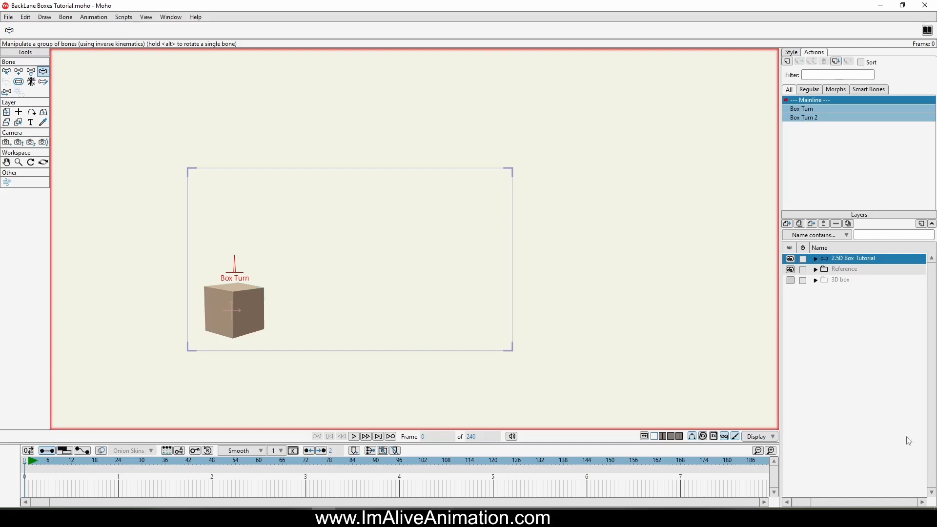
pyautogui.click(788, 225)
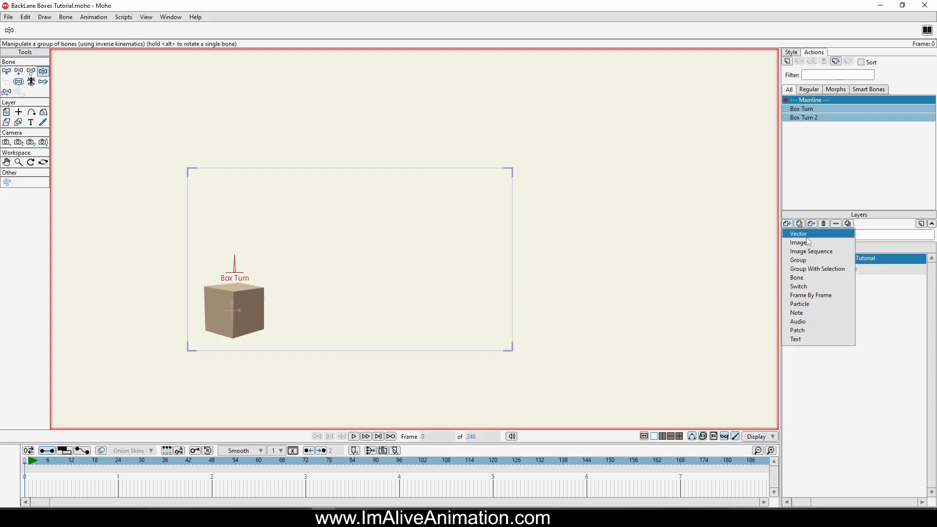
pyautogui.click(802, 234)
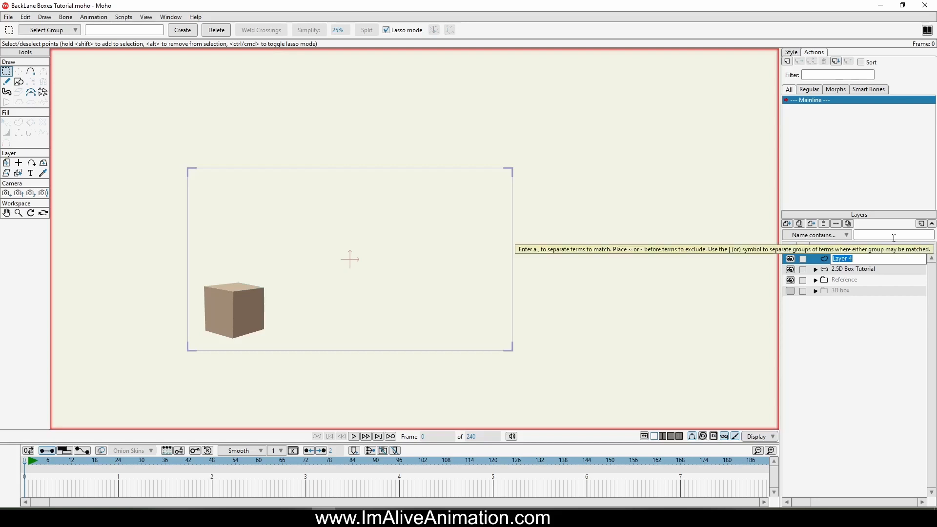
pyautogui.write('Path')
pyautogui.press('Return')
# - Draw an open arched curve on the Path layer from the box's centre, up over the canvas and down past the frame's far edge
pyautogui.click(30, 72)
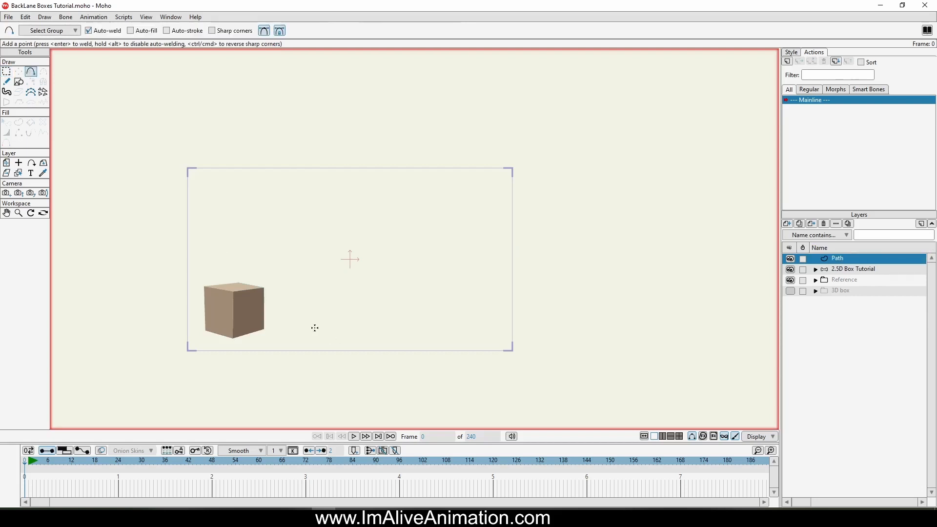
pyautogui.moveTo(239, 293); pyautogui.dragTo(258, 260)
pyautogui.moveTo(258, 260); pyautogui.dragTo(470, 216)
pyautogui.moveTo(470, 216); pyautogui.dragTo(613, 330)
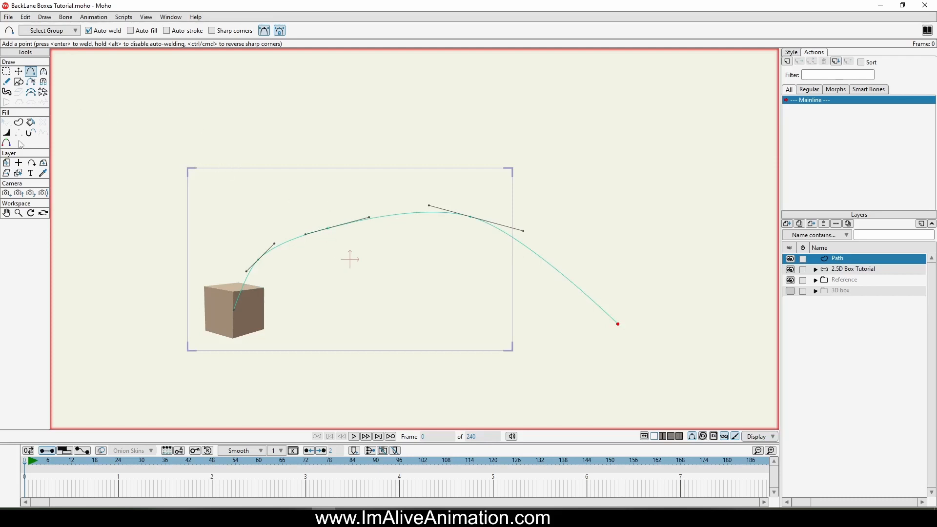
# - Reshape the curve's points and handles into a smooth, higher arc, pulling its end point closer to the frame's edge
pyautogui.click(19, 71)
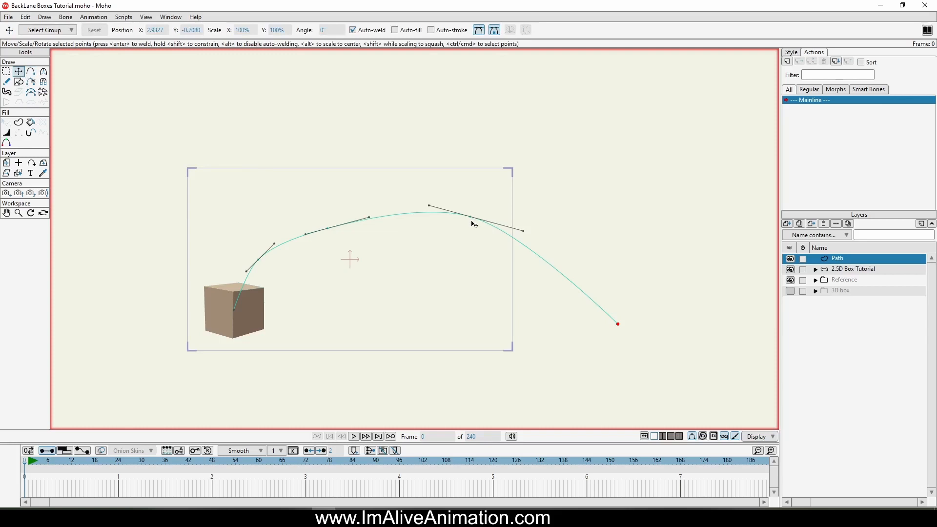
pyautogui.moveTo(468, 219); pyautogui.dragTo(461, 212)
pyautogui.moveTo(328, 229); pyautogui.dragTo(339, 195)
pyautogui.moveTo(465, 207); pyautogui.dragTo(458, 199)
pyautogui.moveTo(625, 336); pyautogui.dragTo(542, 335)
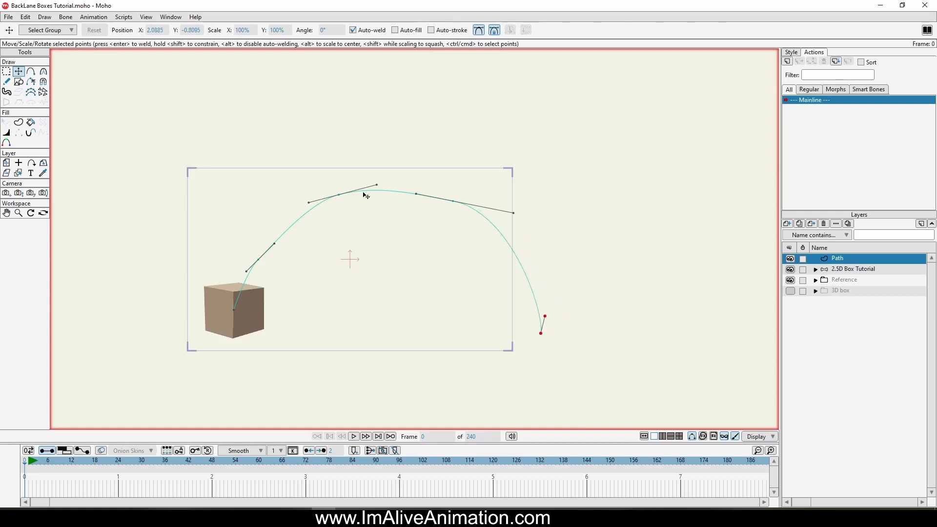
pyautogui.moveTo(333, 194); pyautogui.dragTo(356, 194)
pyautogui.moveTo(447, 202); pyautogui.dragTo(472, 198)
pyautogui.moveTo(536, 214); pyautogui.dragTo(517, 221)
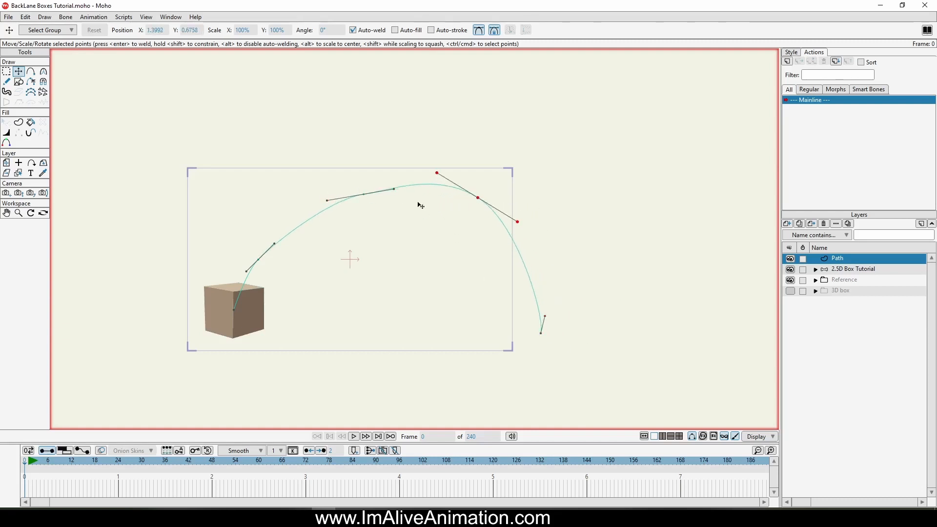
pyautogui.moveTo(388, 190); pyautogui.dragTo(382, 186)
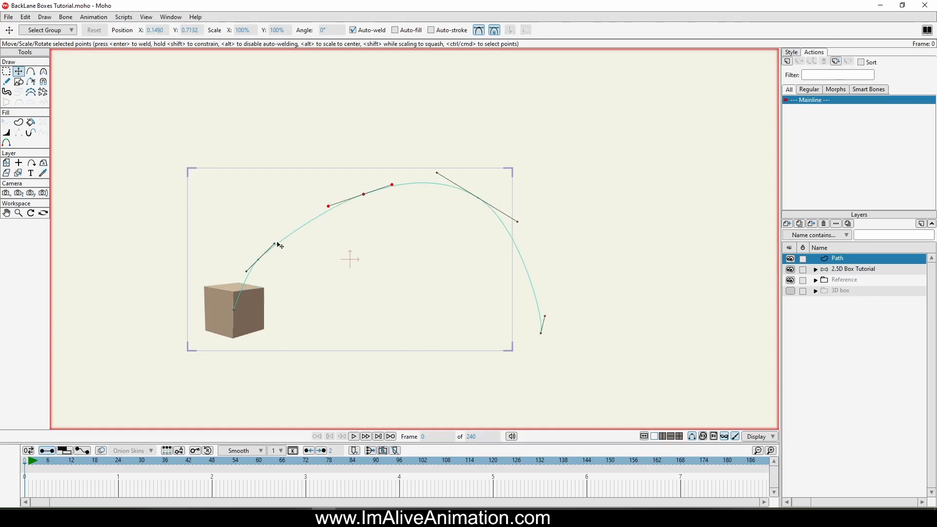
pyautogui.moveTo(279, 245); pyautogui.dragTo(282, 240)
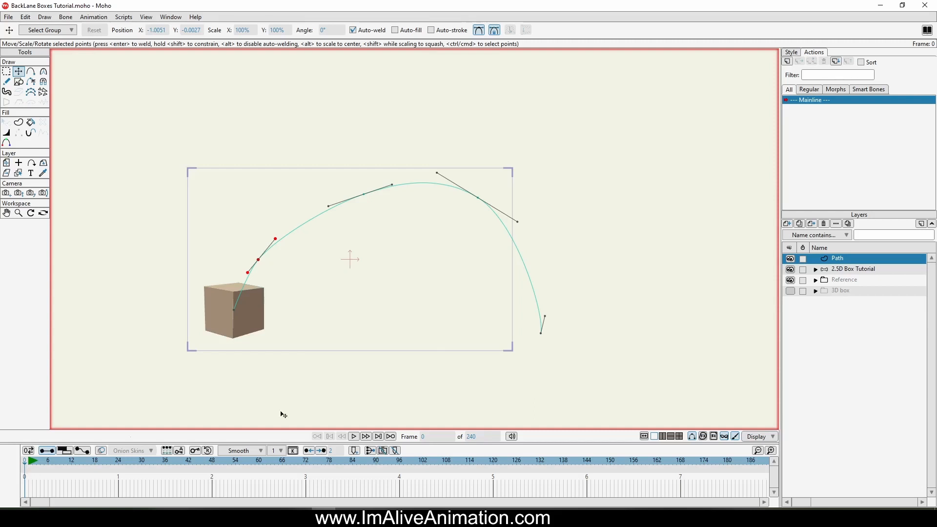
# - Make the 2.5D Box Tutorial layer follow the arched curve, starting near the beginning at 10.3%
pyautogui.click(849, 272)
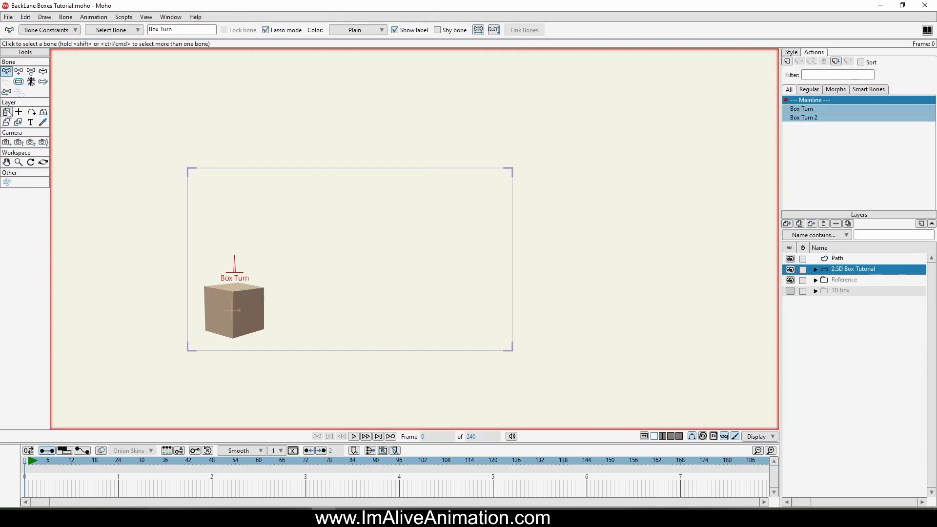
pyautogui.click(31, 112)
pyautogui.click(264, 256)
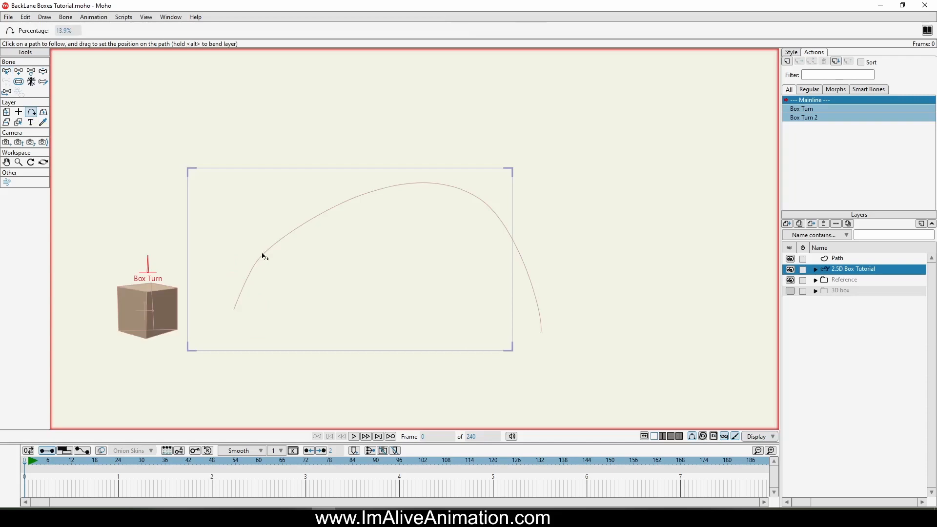
pyautogui.moveTo(264, 256); pyautogui.dragTo(255, 265)
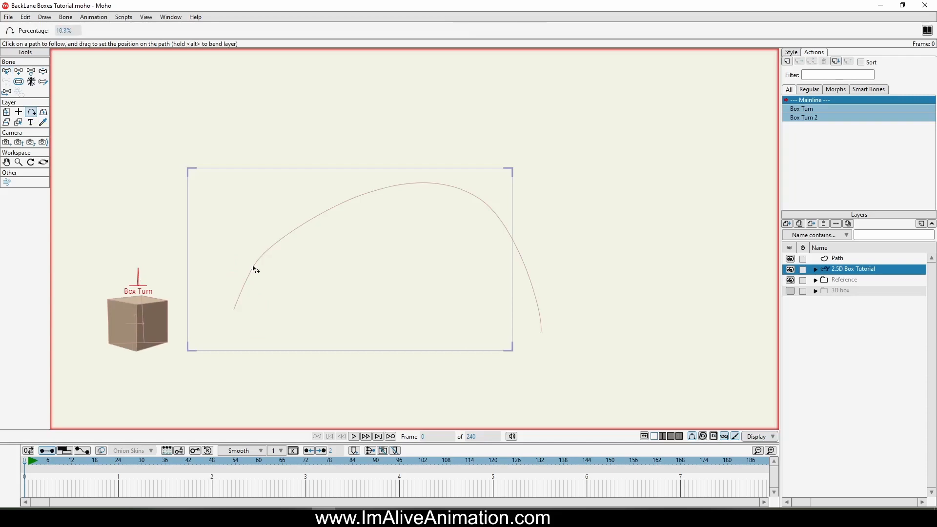
# - Move the 2.5D Box Tutorial layer back to the start of the curve and check it against the path
pyautogui.click(6, 112)
pyautogui.moveTo(142, 300); pyautogui.dragTo(243, 297)
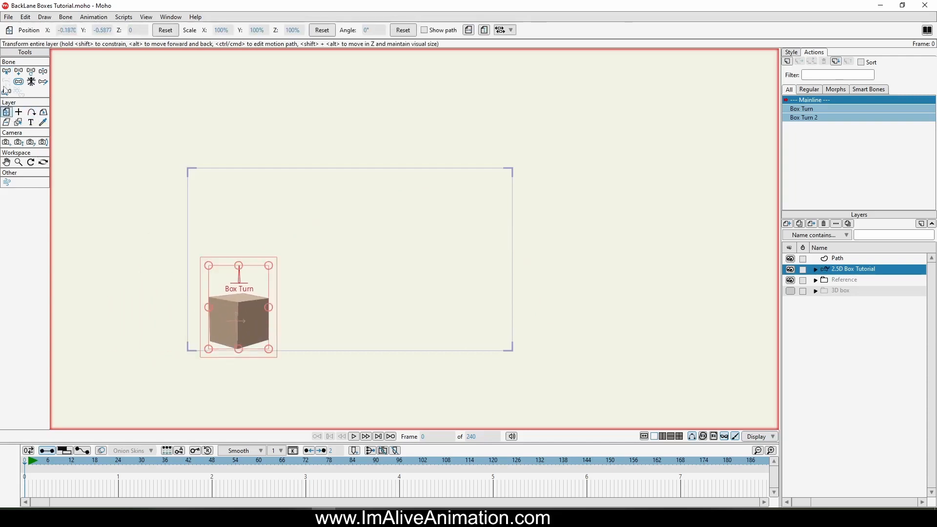
pyautogui.click(31, 113)
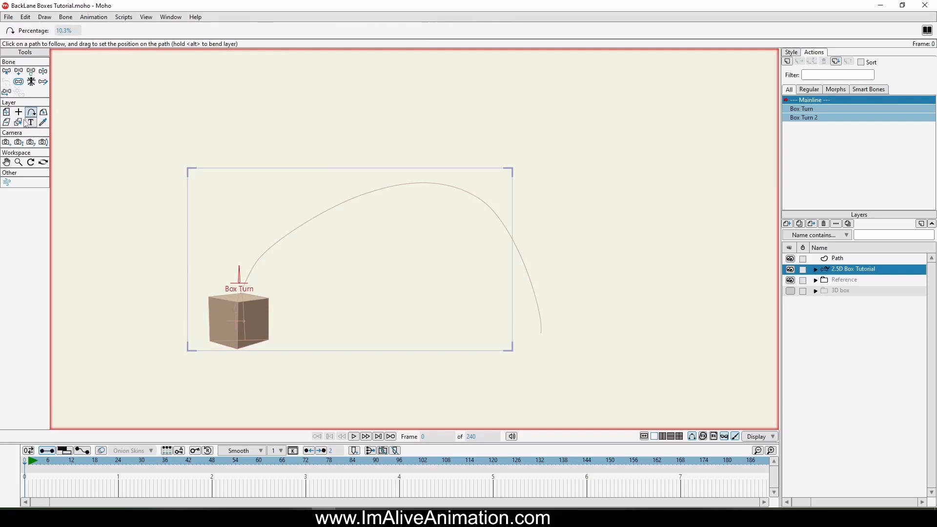
pyautogui.click(7, 113)
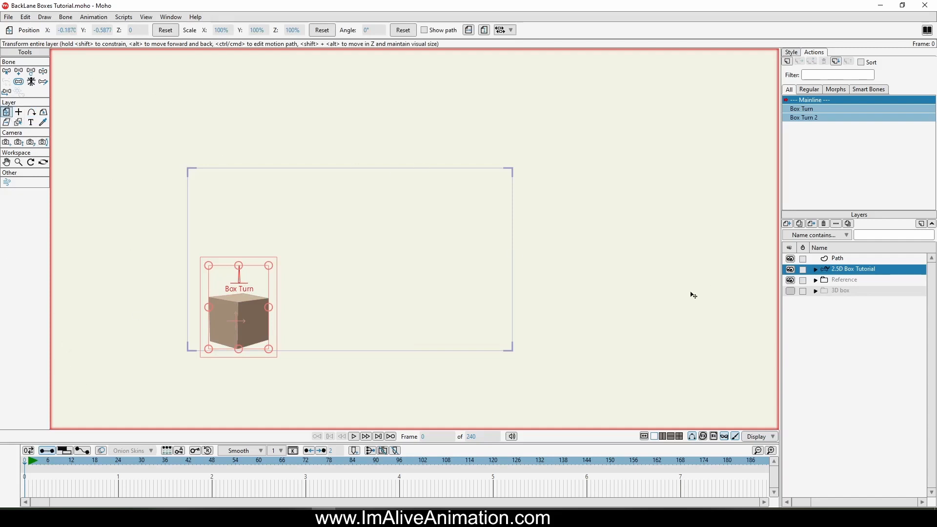
pyautogui.click(31, 464)
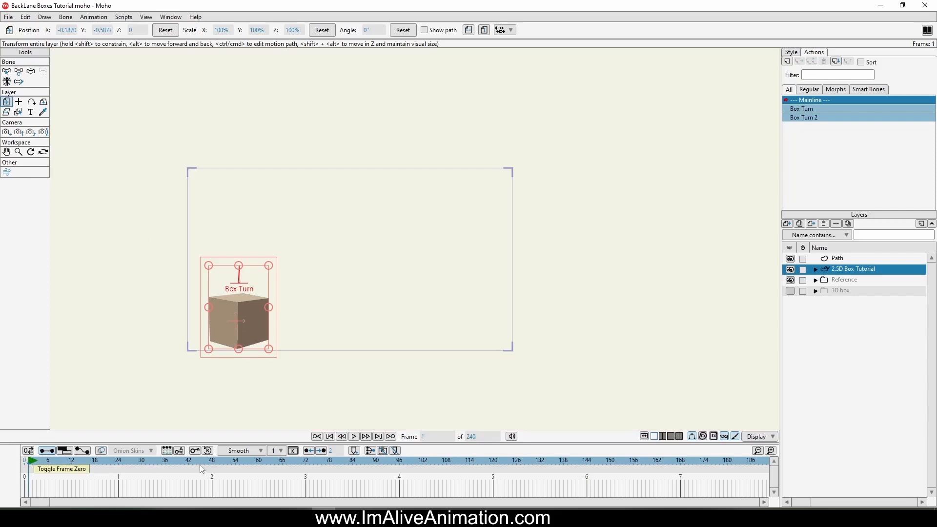
pyautogui.click(31, 101)
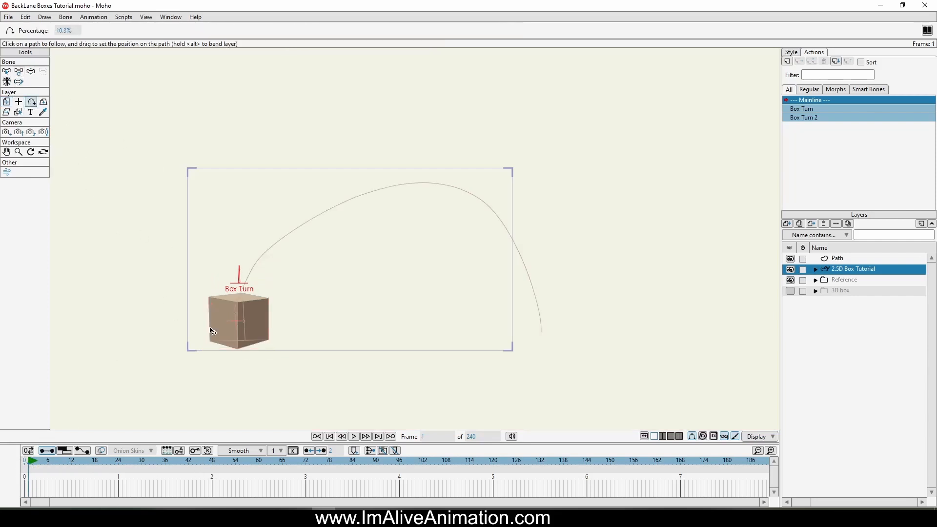
# - Set the box layer's follow-path percentage to 0 at frame 0
pyautogui.click(24, 462)
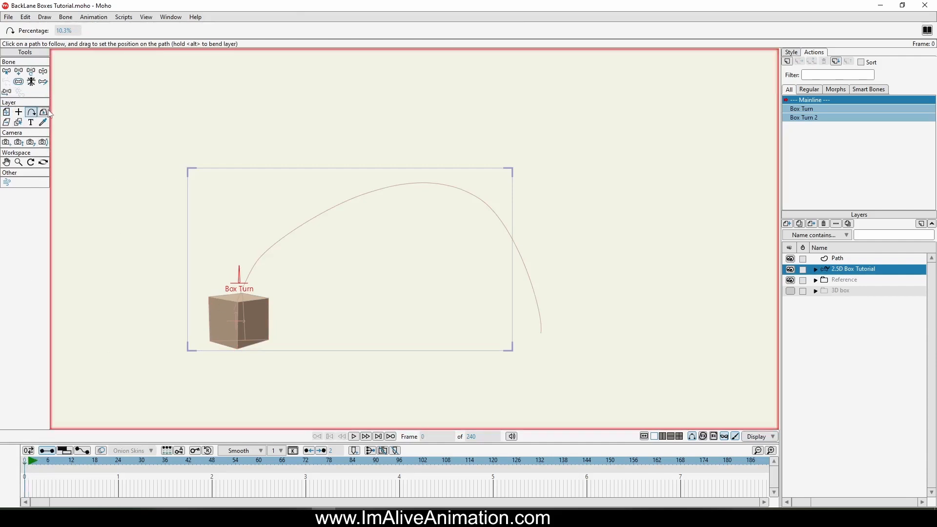
pyautogui.click(68, 30)
pyautogui.write('0')
pyautogui.press('Return')
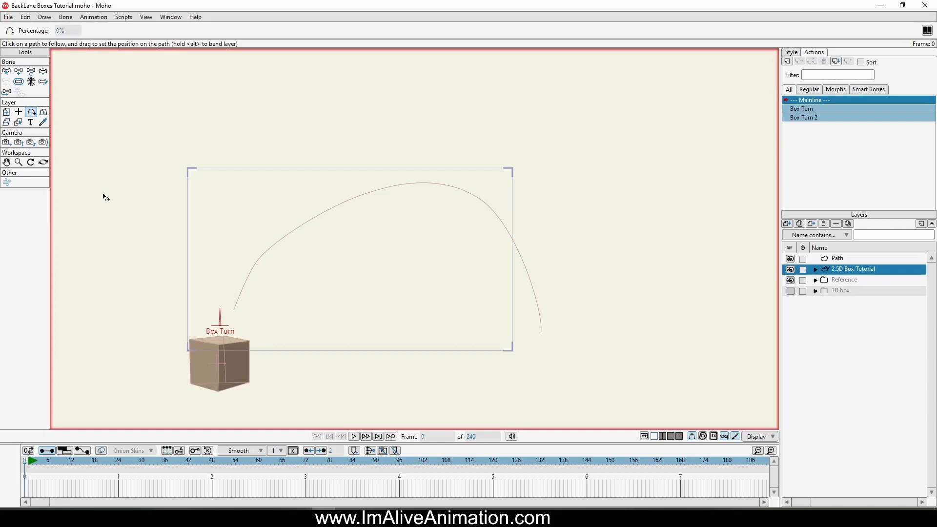
# - Move the box layer at frame 0 so its centre sits on the start point of the curve
pyautogui.click(6, 112)
pyautogui.moveTo(219, 364); pyautogui.dragTo(233, 312)
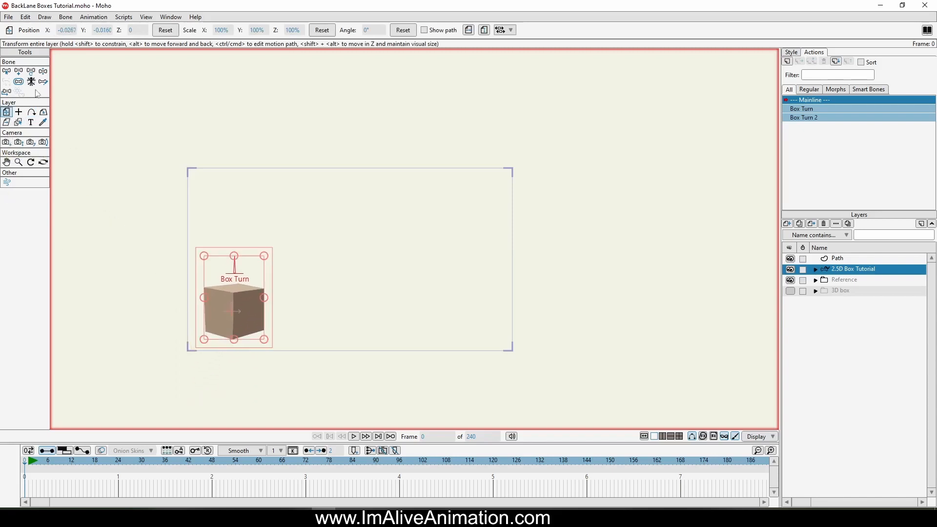
pyautogui.click(31, 112)
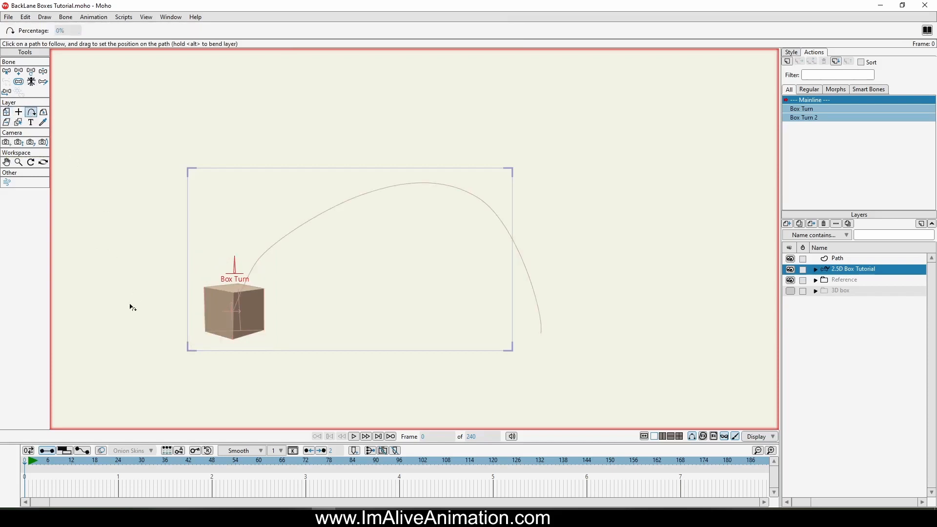
# - Set the box layer's follow-path percentage to 100 at frame 96
pyautogui.moveTo(34, 475); pyautogui.dragTo(213, 478)
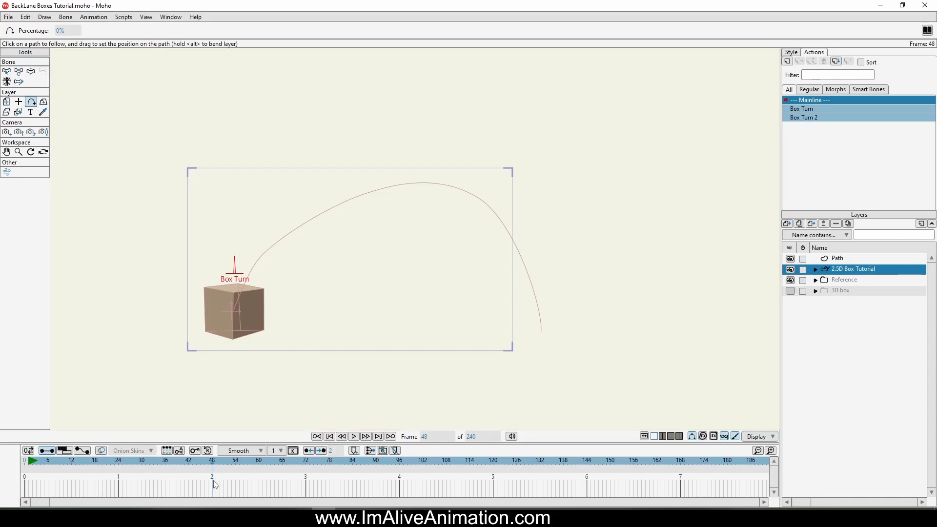
pyautogui.moveTo(216, 483); pyautogui.dragTo(401, 479)
pyautogui.click(7, 102)
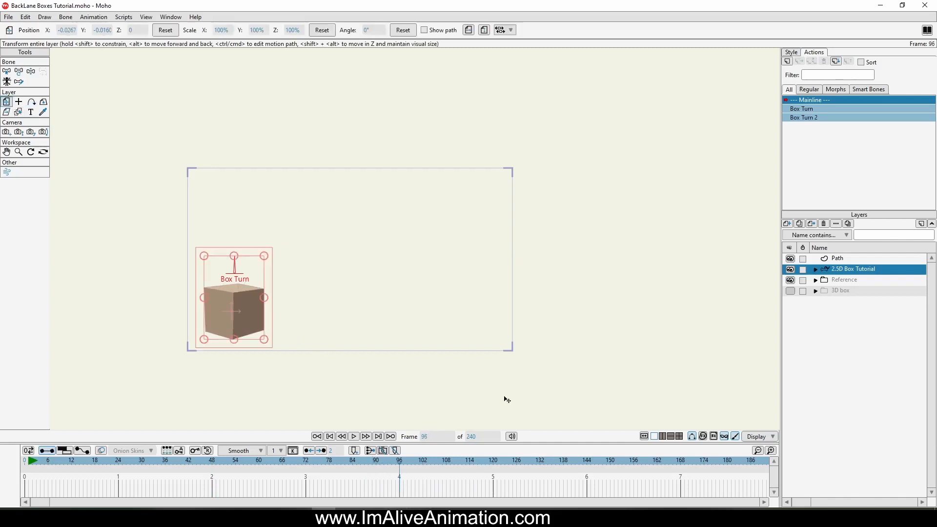
pyautogui.click(32, 103)
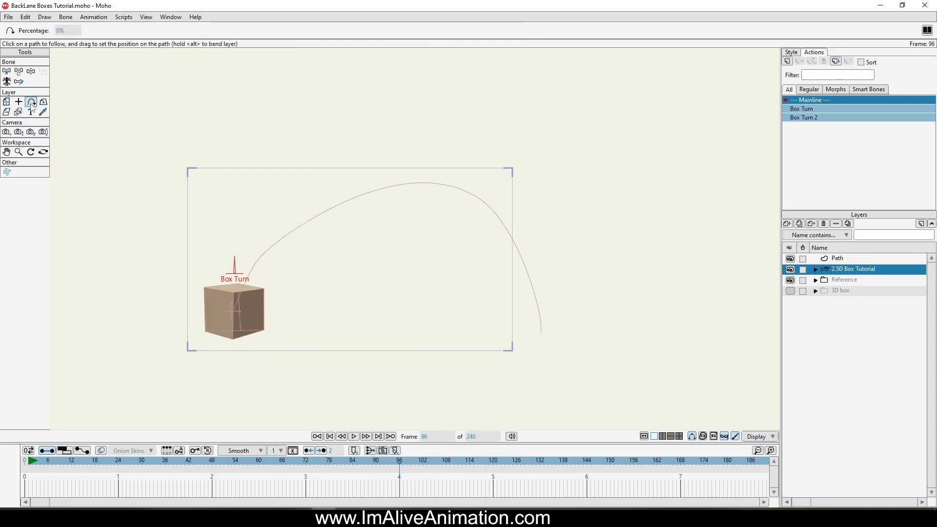
pyautogui.click(71, 31)
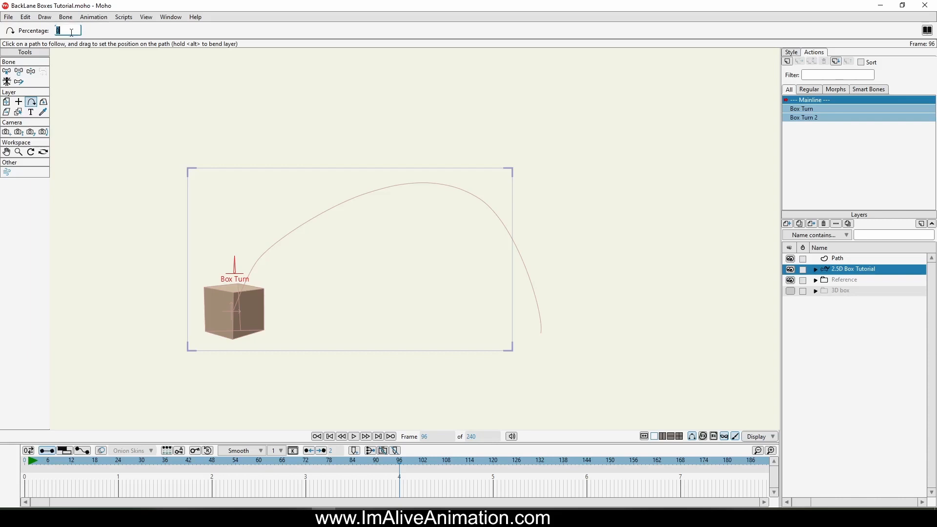
pyautogui.write('100')
pyautogui.press('Return')
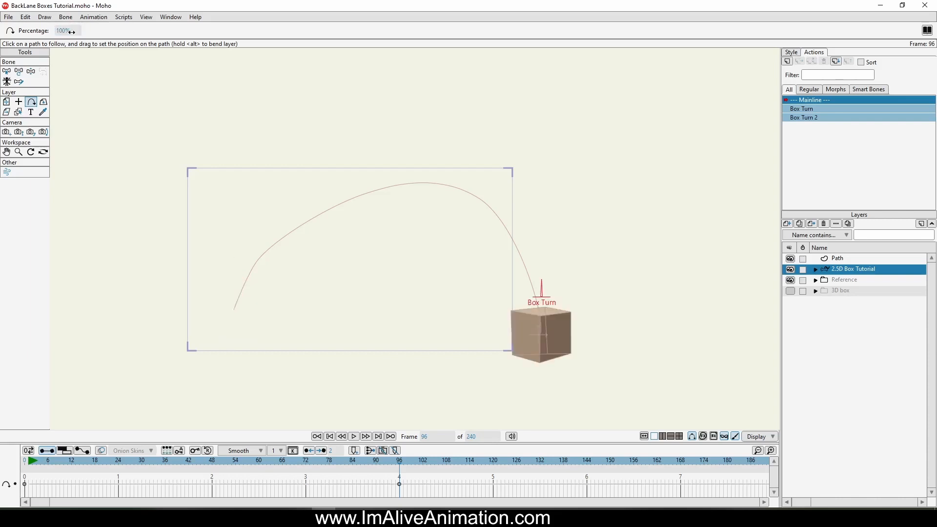
# - Copy the follow-path keyframe from frame 0 to frame 72 so the box holds at the start until then
pyautogui.moveTo(400, 460); pyautogui.dragTo(213, 488)
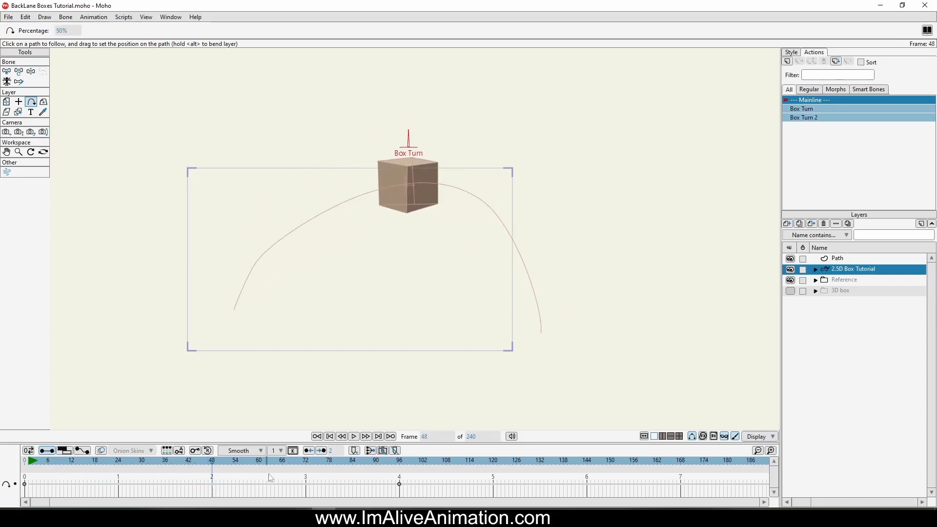
pyautogui.click(306, 464)
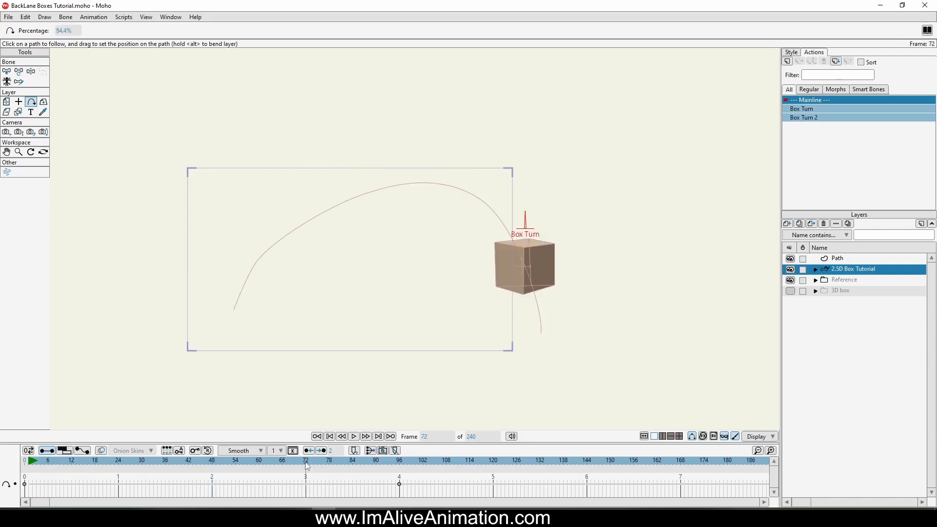
pyautogui.click(25, 483)
pyautogui.hotkey('ctrl', 'v')
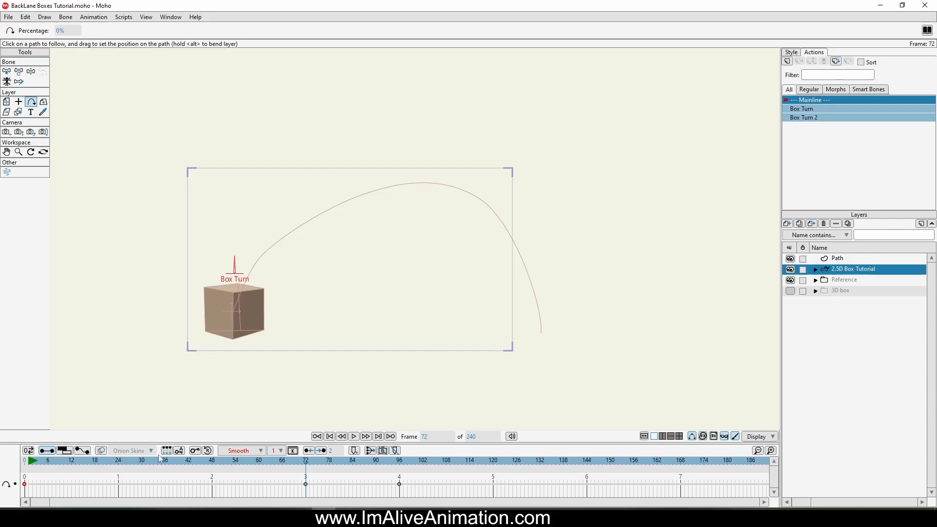
# - Play back the animation to check the box's timing along the path
pyautogui.click(58, 459)
pyautogui.press('space')
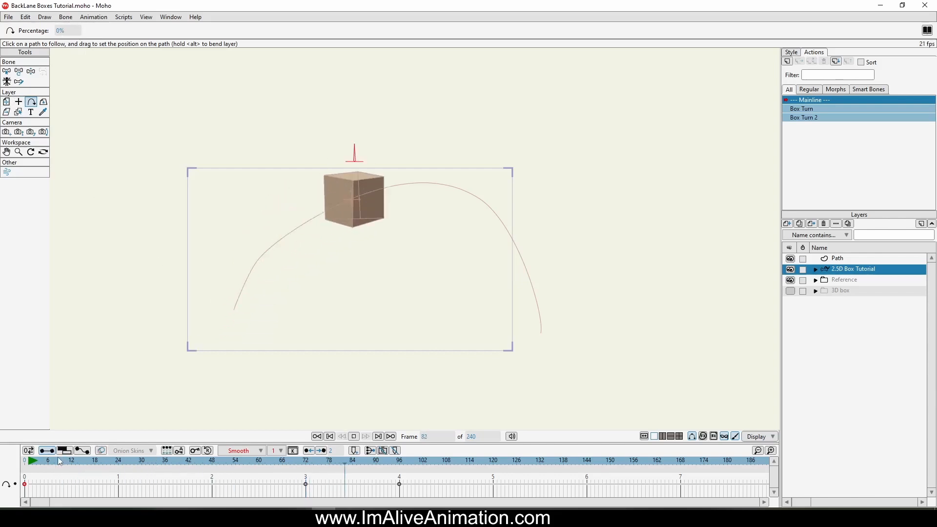
pyautogui.press('space')
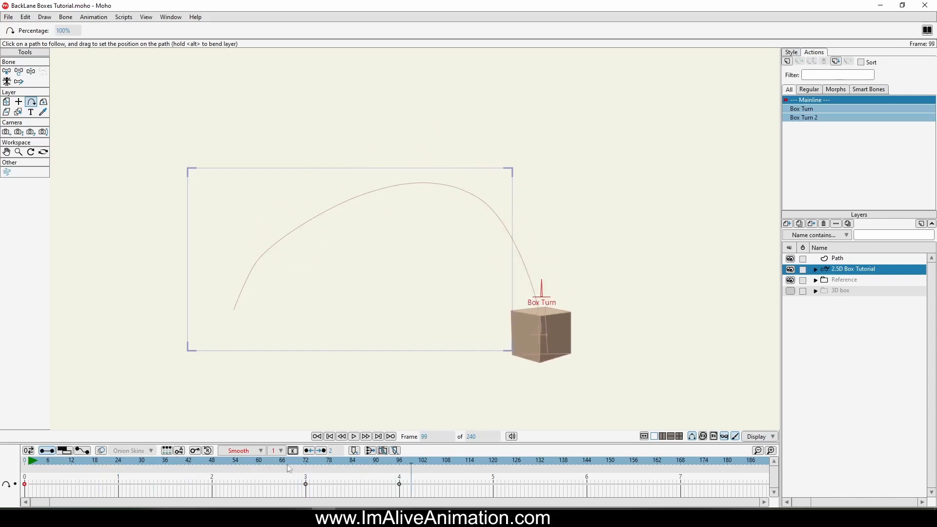
# - Rotate the Box Turn bone at frame 1 from upright to horizontal, turning the box
pyautogui.click(307, 462)
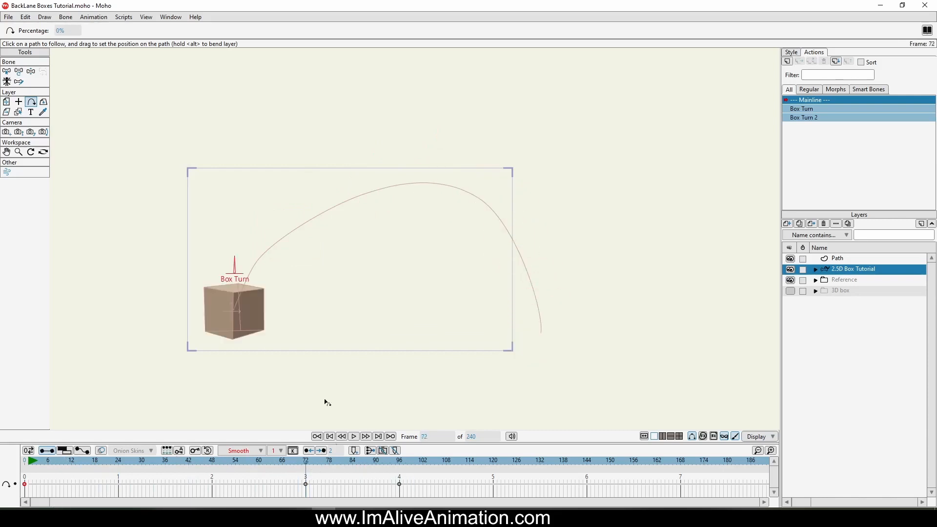
pyautogui.click(35, 73)
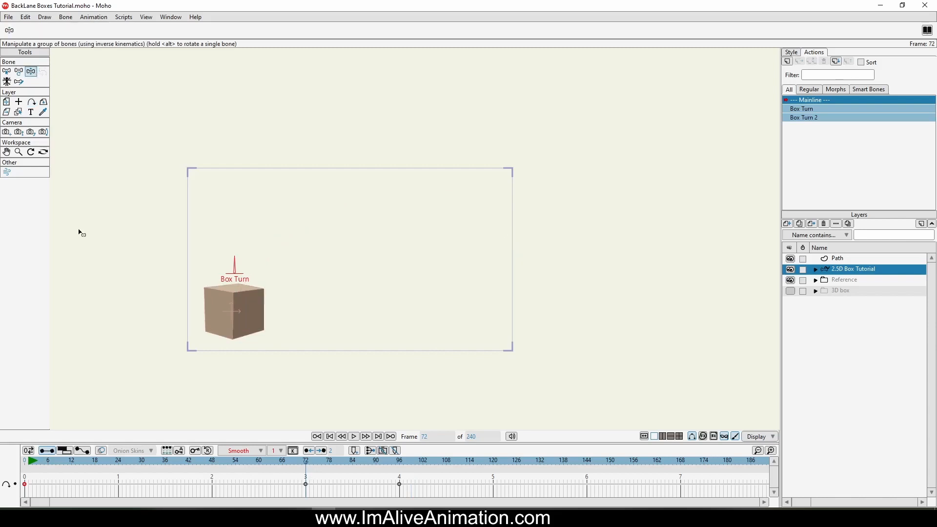
pyautogui.click(30, 462)
pyautogui.moveTo(235, 265); pyautogui.dragTo(221, 288)
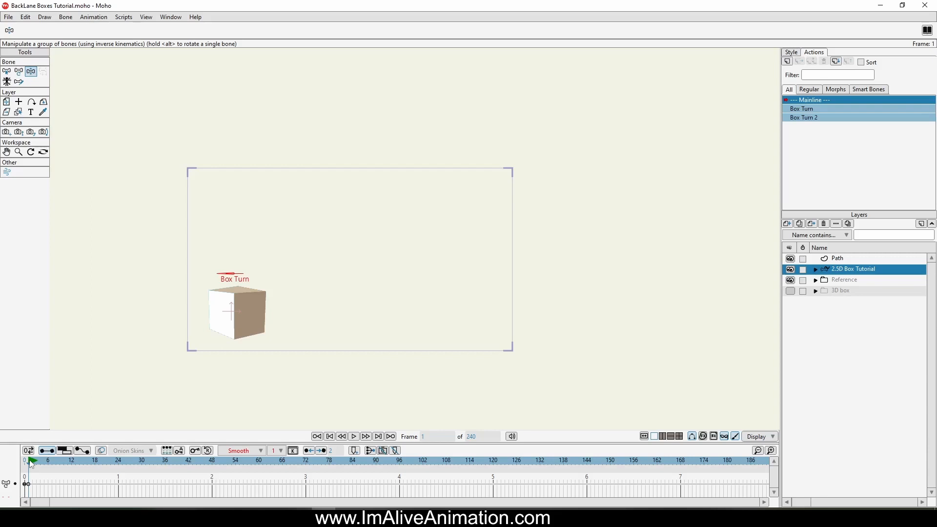
# - Rotate the Box Turn bone at frame 1 to point horizontally right, and key the same pose at frame 72
pyautogui.moveTo(31, 463)
pyautogui.mouseDown()
pyautogui.moveTo(72, 468)
pyautogui.moveTo(31, 478)
pyautogui.mouseUp()
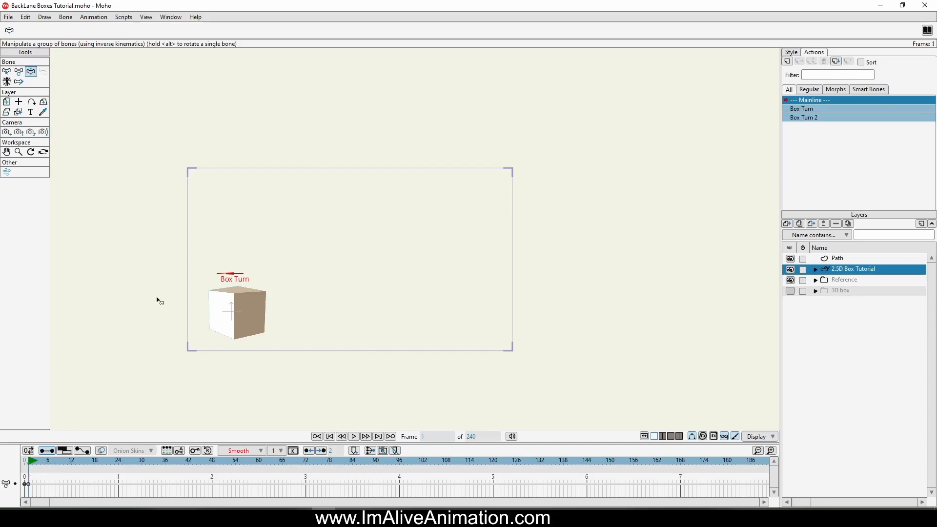
pyautogui.moveTo(222, 285); pyautogui.dragTo(270, 274)
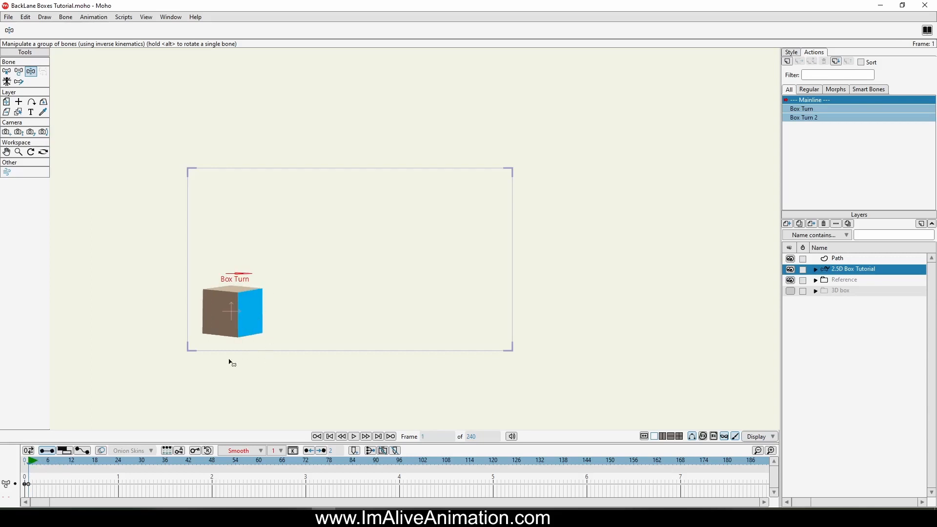
pyautogui.moveTo(31, 463); pyautogui.dragTo(306, 481)
pyautogui.click(244, 276)
# - Rotate the Box Turn bone at frame 96 to point horizontally left, and scrub through the start to check the turn
pyautogui.click(400, 460)
pyautogui.moveTo(566, 296); pyautogui.dragTo(500, 317)
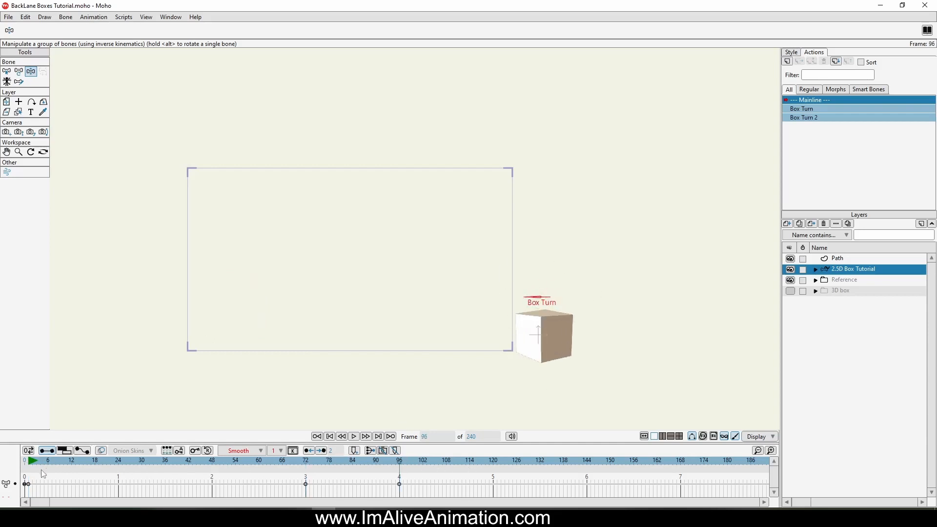
pyautogui.moveTo(30, 462); pyautogui.dragTo(224, 466)
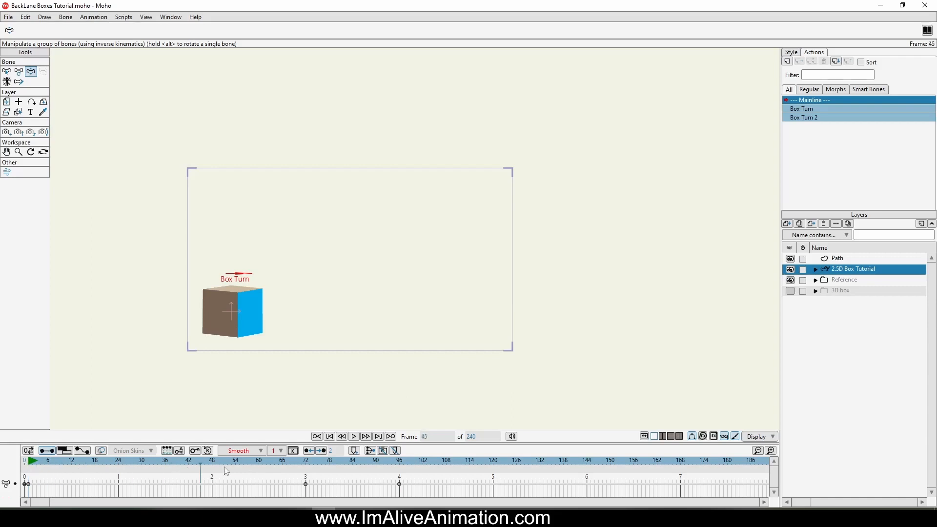
# - Key the box layer's position, scale and rotation at frame 72 with Transform Layer, and enlarge the timeline to show all channels
pyautogui.moveTo(309, 473)
pyautogui.mouseDown()
pyautogui.moveTo(396, 480)
pyautogui.moveTo(306, 478)
pyautogui.mouseUp()
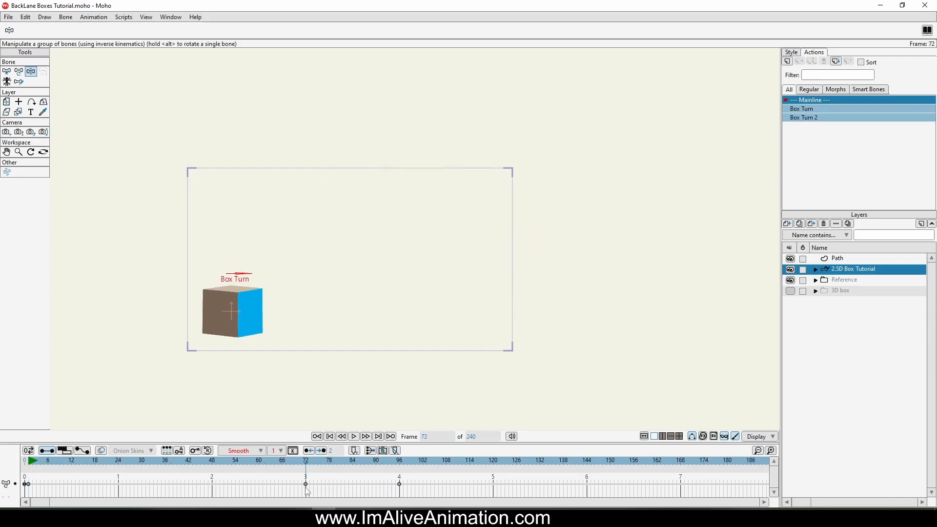
pyautogui.click(6, 102)
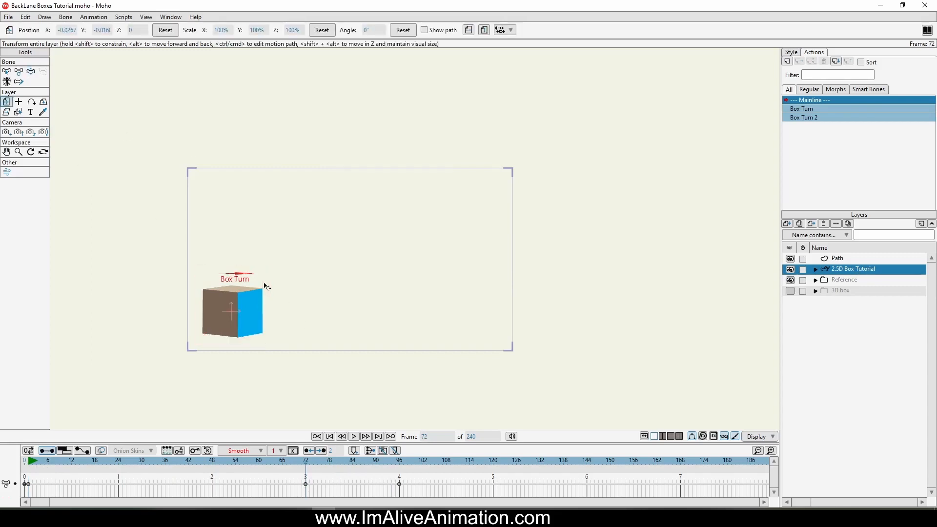
pyautogui.moveTo(259, 280); pyautogui.dragTo(259, 279)
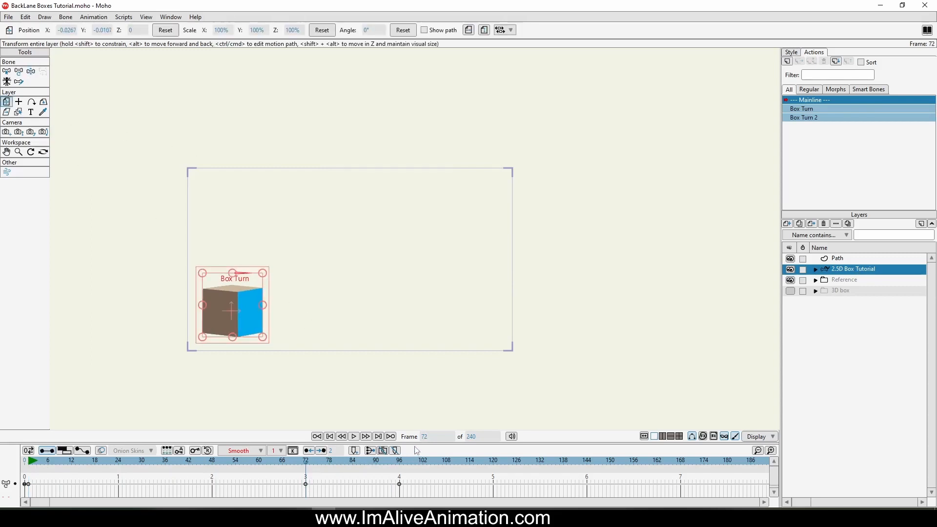
pyautogui.moveTo(415, 444); pyautogui.dragTo(415, 372)
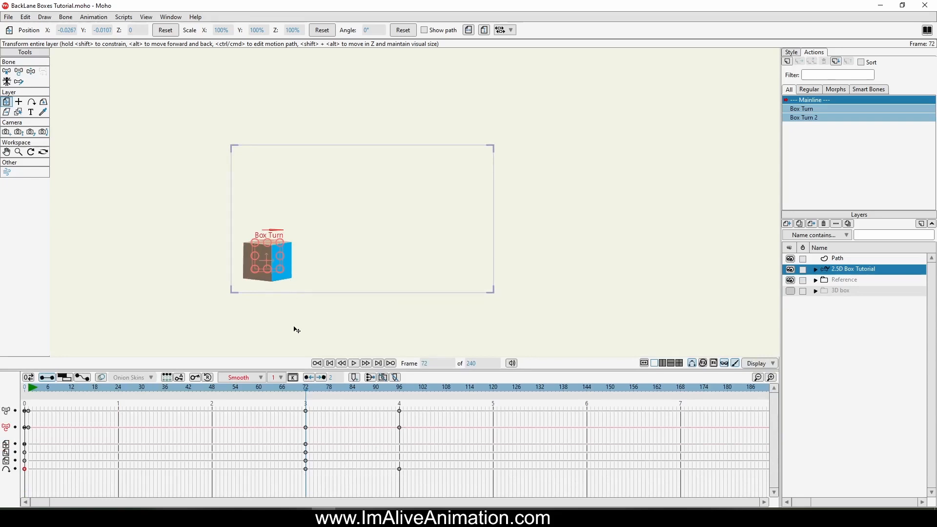
# - Rotate the box layer to about 196.8° at frame 96 and reposition it to about X 0.2097, Y 0.1301
pyautogui.moveTo(307, 390); pyautogui.dragTo(400, 426)
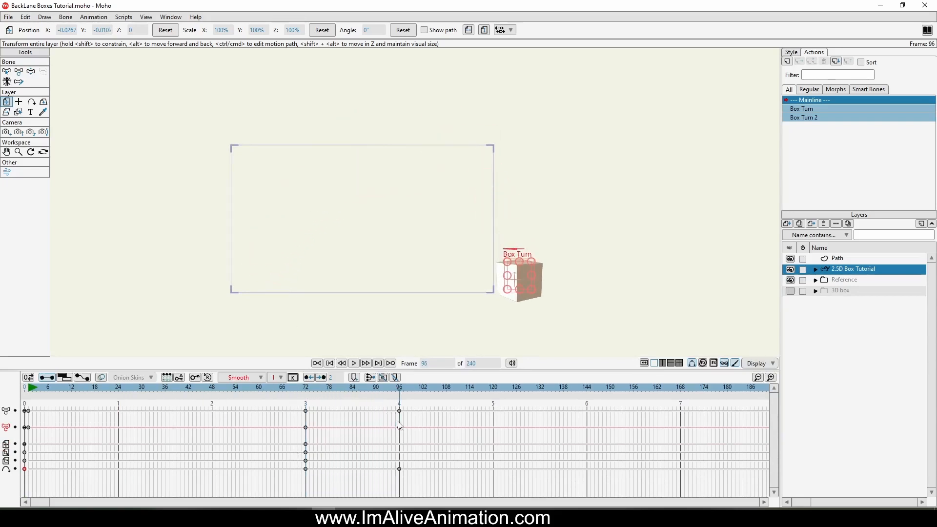
pyautogui.scroll(3, 531, 319)
pyautogui.moveTo(533, 303); pyautogui.dragTo(502, 219)
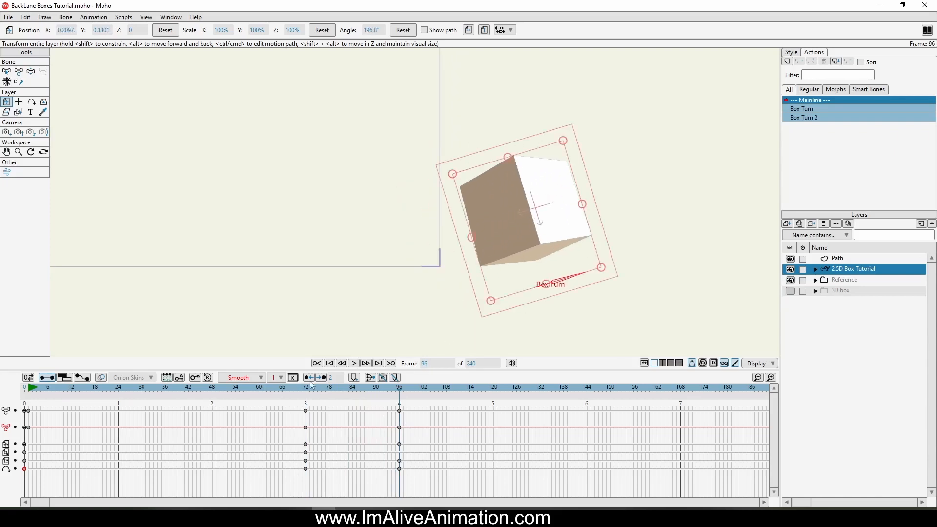
# - Play back the animation from the start to check the box tumbling and turning along the path
pyautogui.scroll(-3, 359, 242)
pyautogui.moveTo(38, 390); pyautogui.dragTo(19, 435)
pyautogui.press('space')
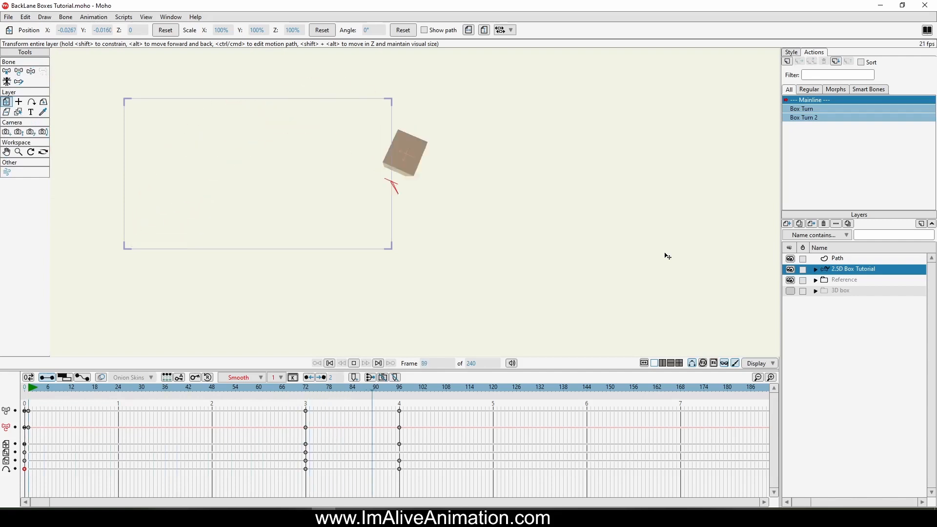
pyautogui.press('space')
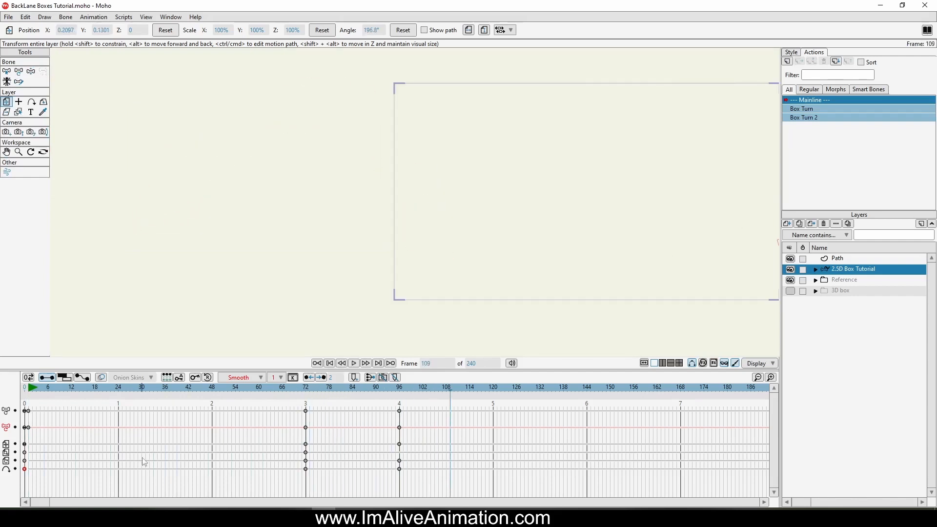